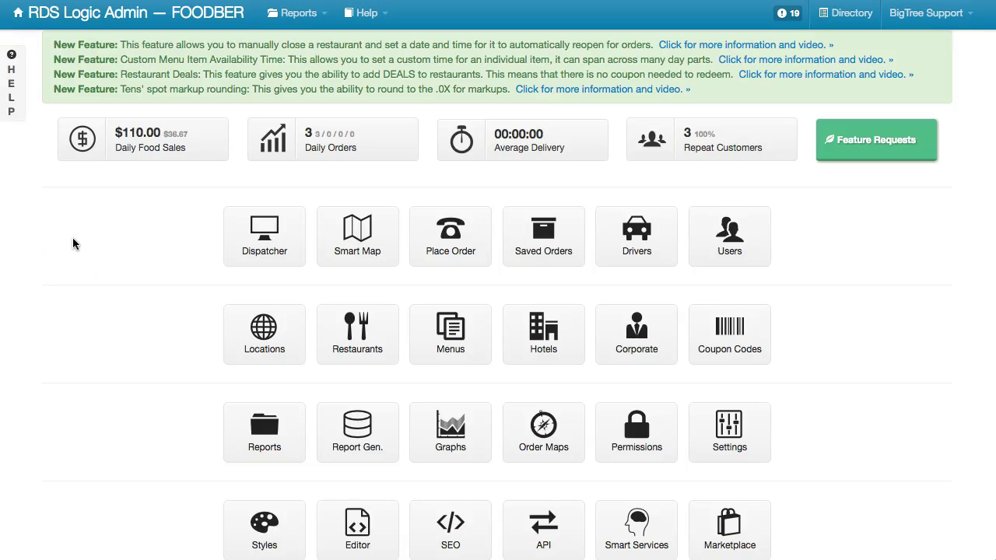
# Scroll down the admin dashboard and open the Smart Services settings page
pyautogui.scroll(-3, 73, 241)
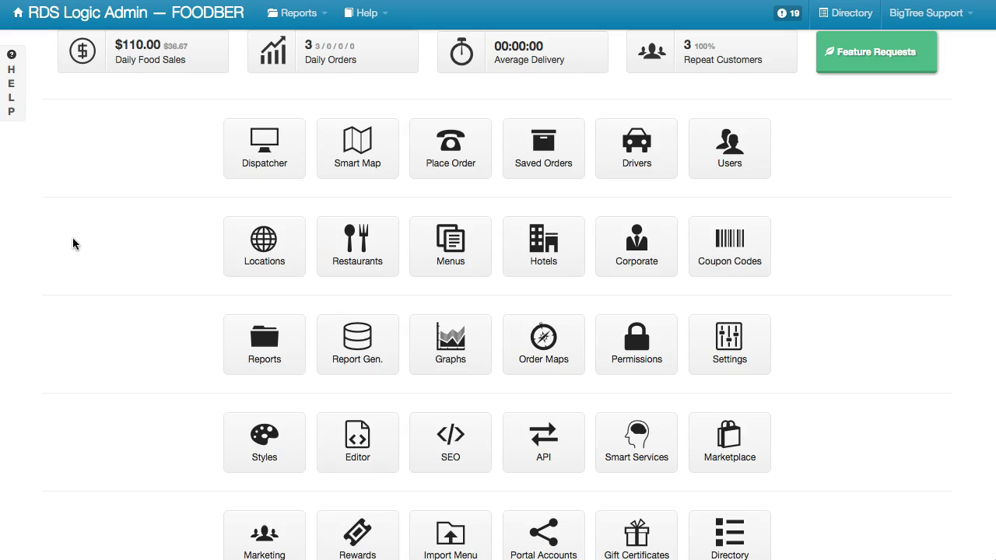
pyautogui.scroll(-2, 73, 239)
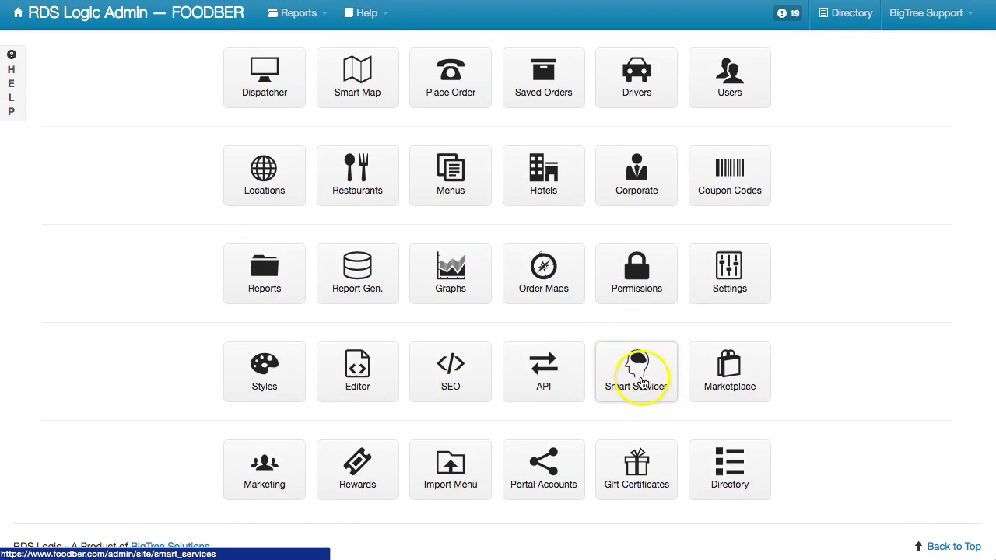
pyautogui.click(641, 381)
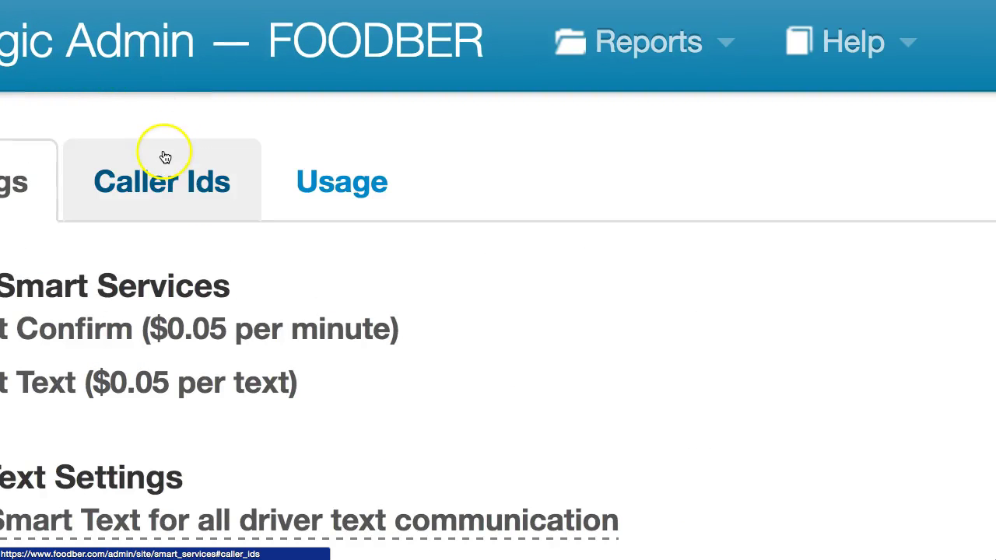
# On the Caller Ids tab, check the Location Number options and enter the new caller ID phone number
pyautogui.click(164, 157)
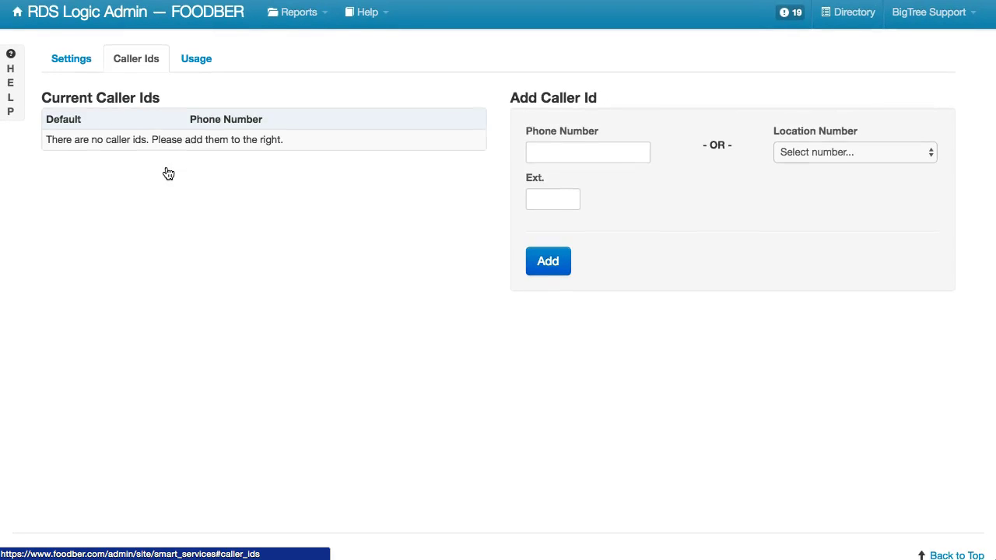
pyautogui.click(838, 152)
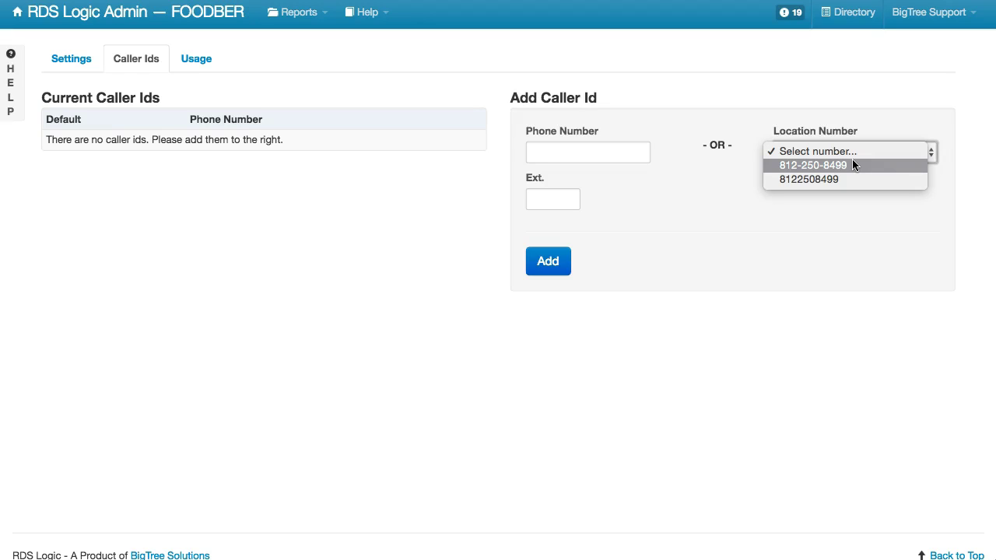
pyautogui.click(753, 168)
pyautogui.click(618, 154)
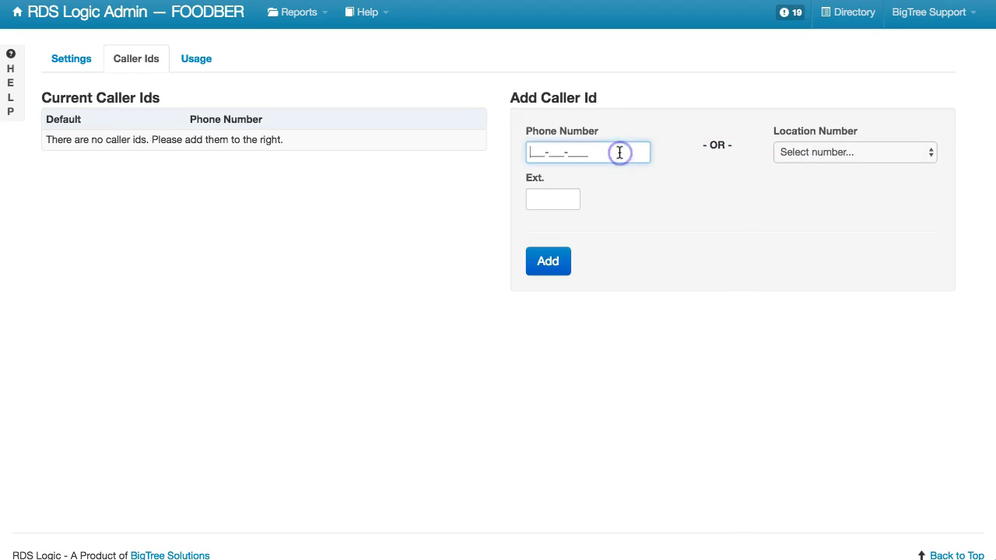
pyautogui.click(554, 269)
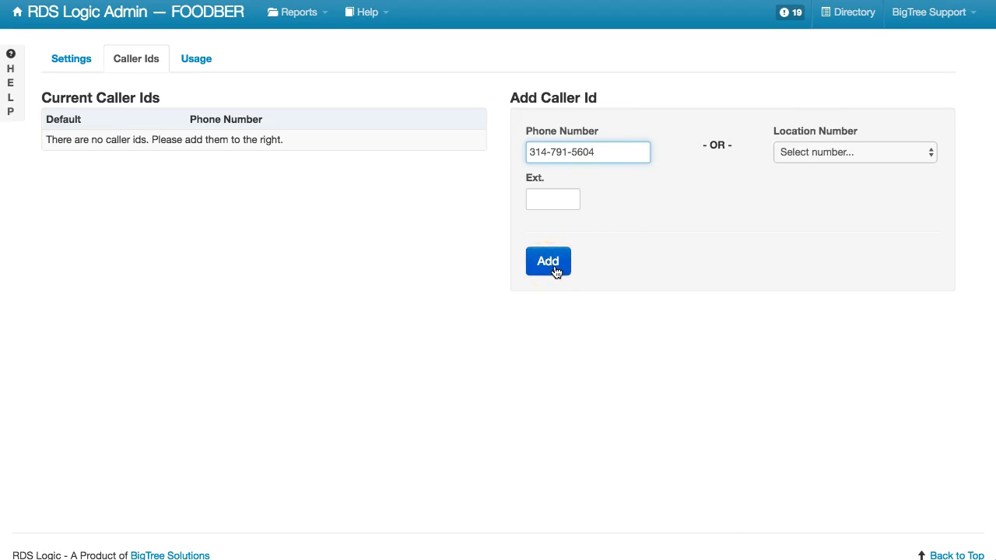
pyautogui.click(595, 161)
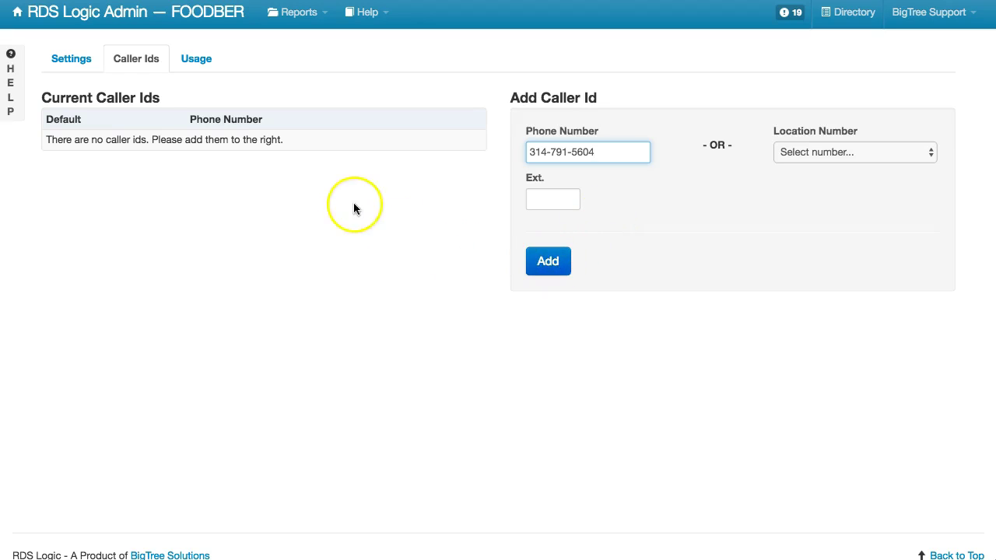
# Add the caller ID for phone verification, then return to Smart Services once the code is entered
pyautogui.click(547, 262)
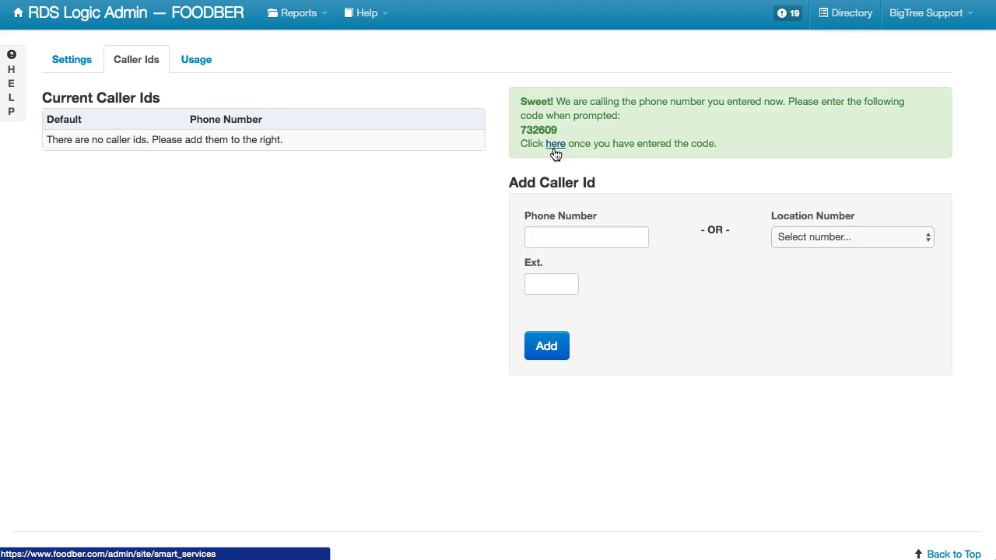
pyautogui.click(554, 149)
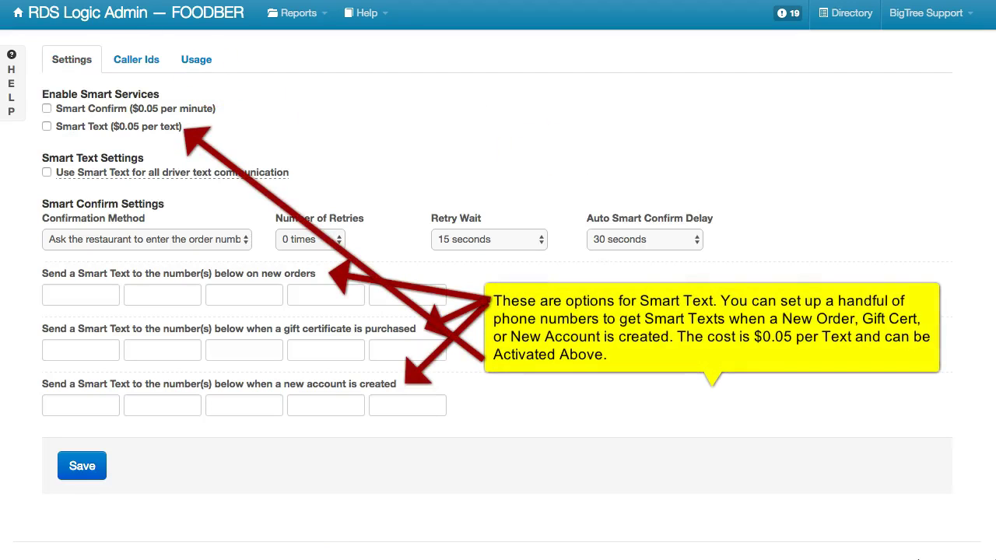
# Enable Smart Confirm, keep the order-number confirmation method, and set Number of Retries to 2 times
pyautogui.click(85, 65)
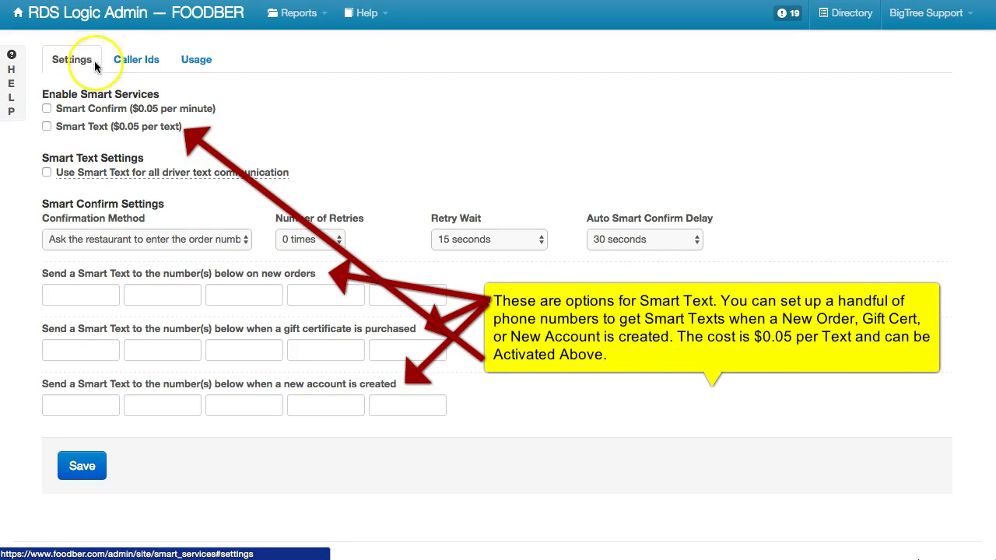
pyautogui.click(46, 109)
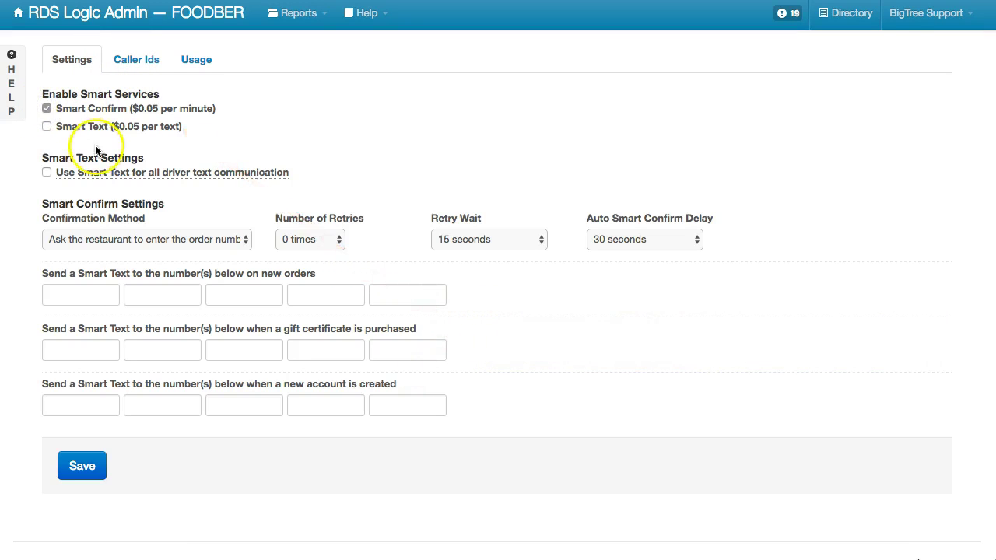
pyautogui.click(117, 243)
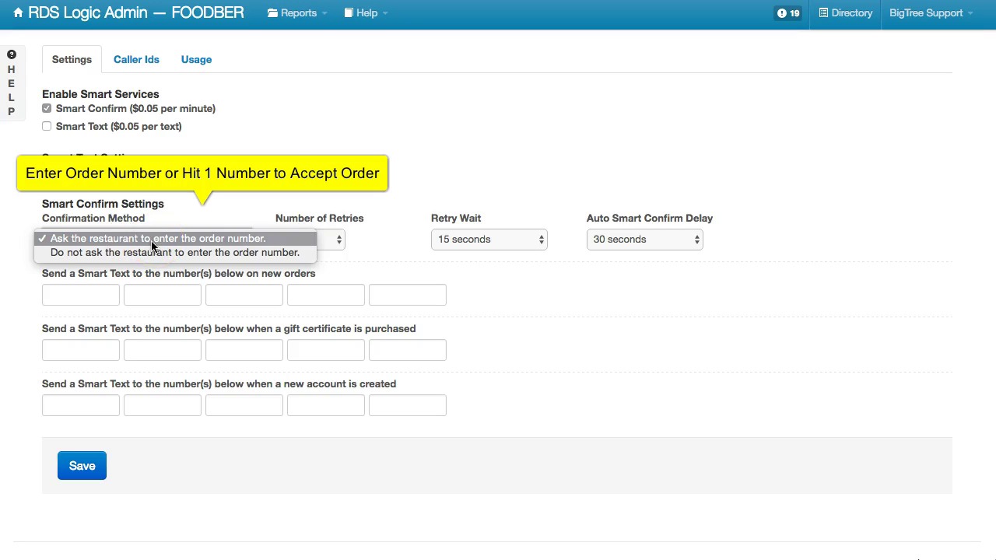
pyautogui.click(319, 214)
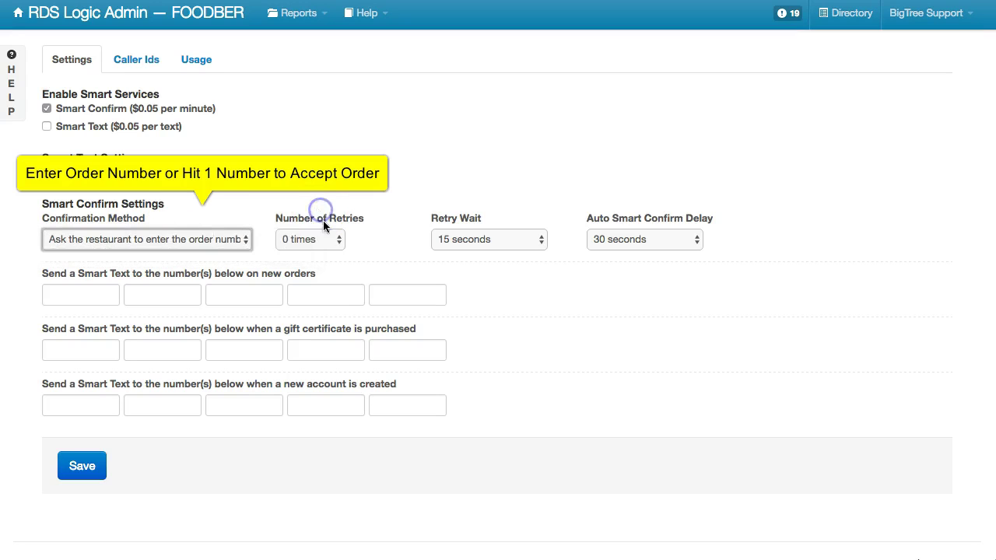
pyautogui.click(333, 238)
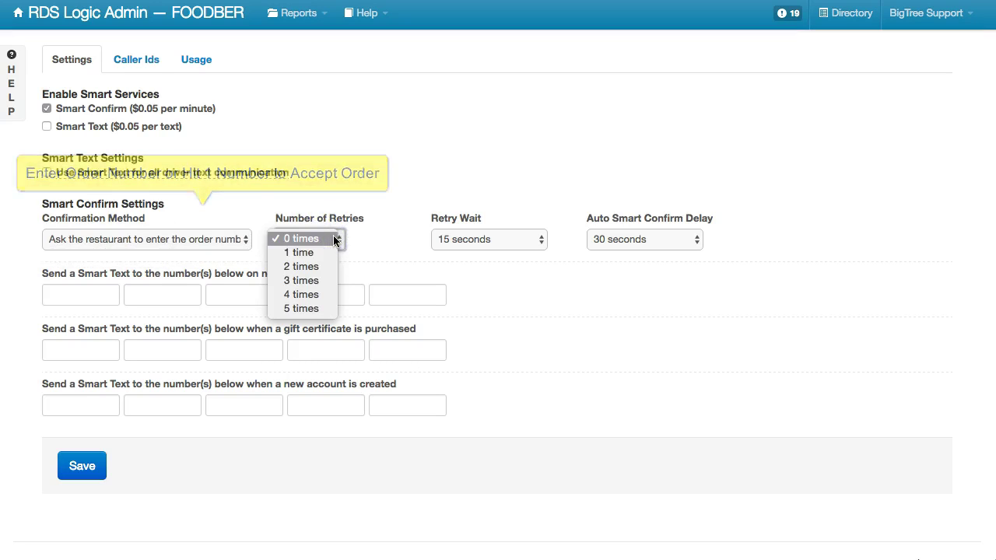
pyautogui.click(328, 252)
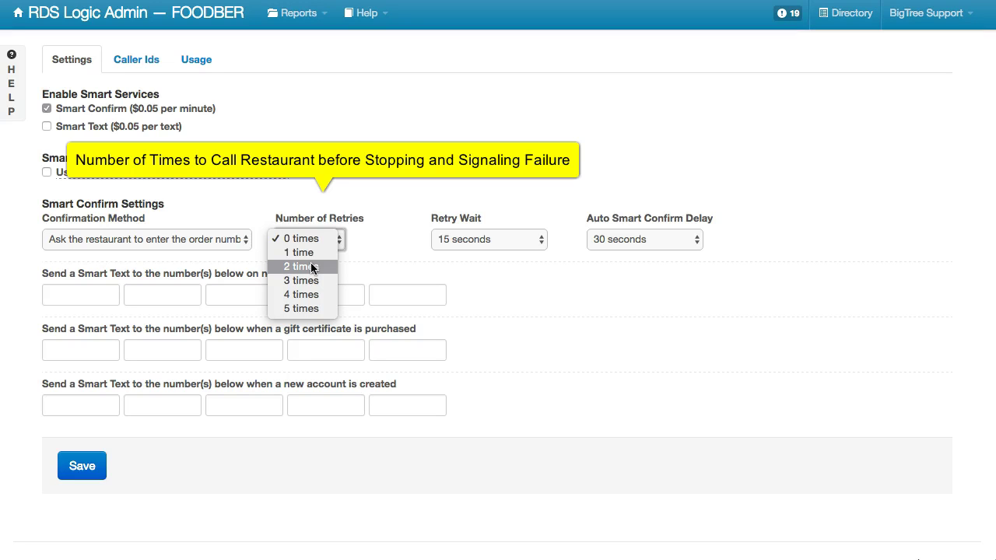
pyautogui.click(310, 266)
# Set Retry Wait and Auto Smart Confirm Delay to 60 seconds each, and save the settings
pyautogui.click(470, 239)
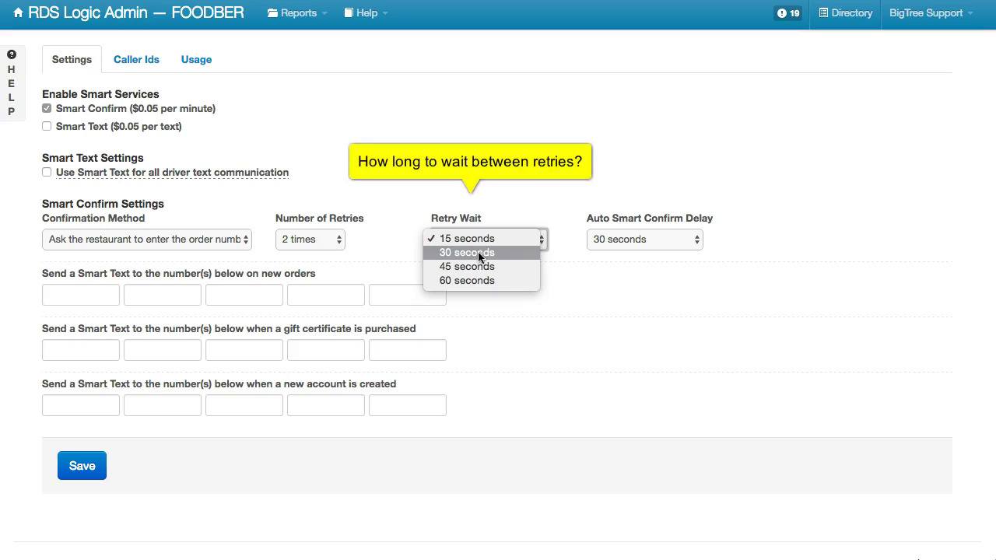
pyautogui.click(480, 279)
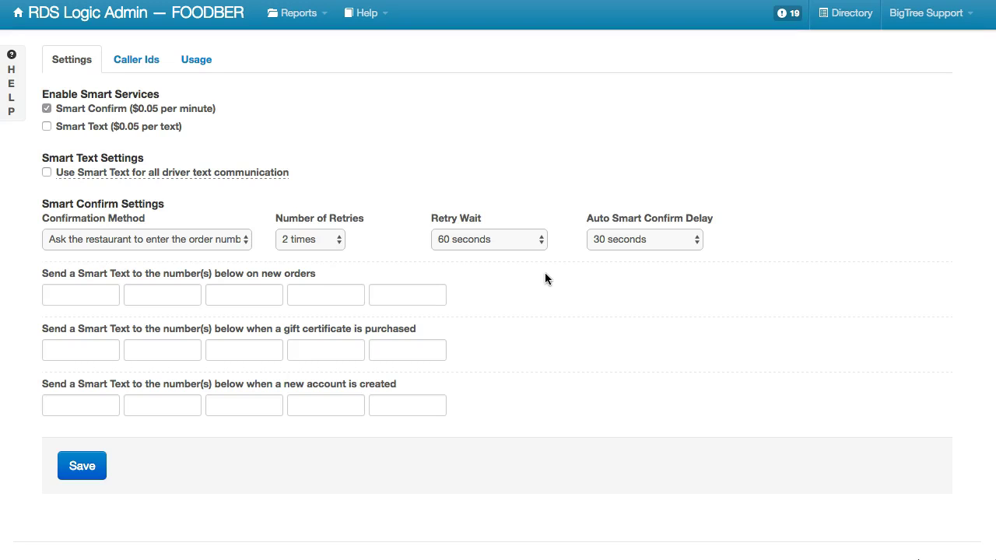
pyautogui.click(630, 238)
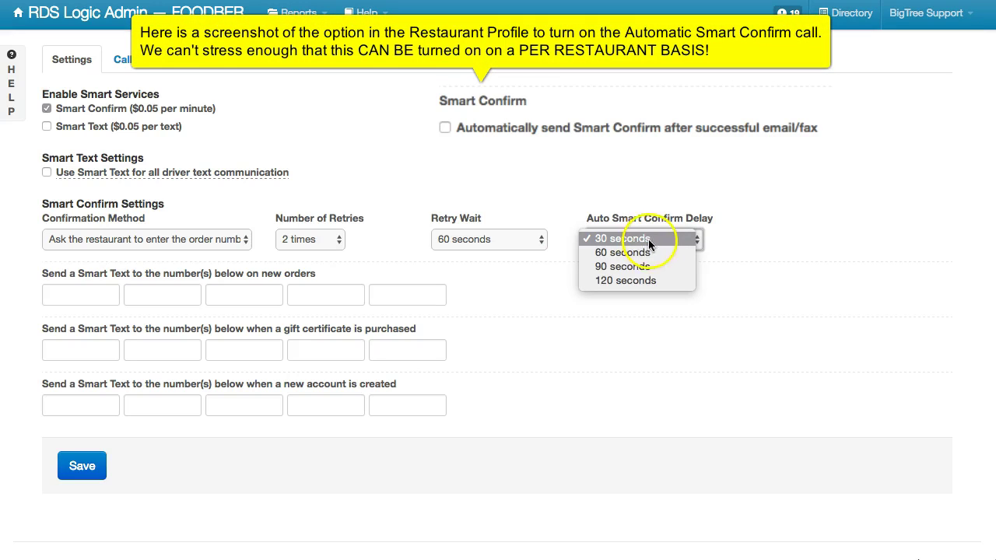
pyautogui.click(655, 252)
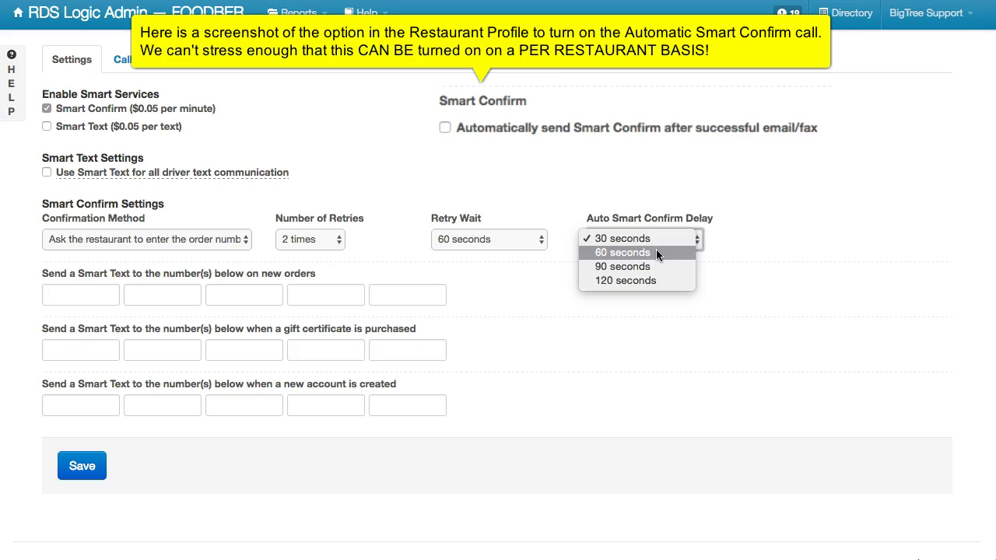
pyautogui.click(655, 252)
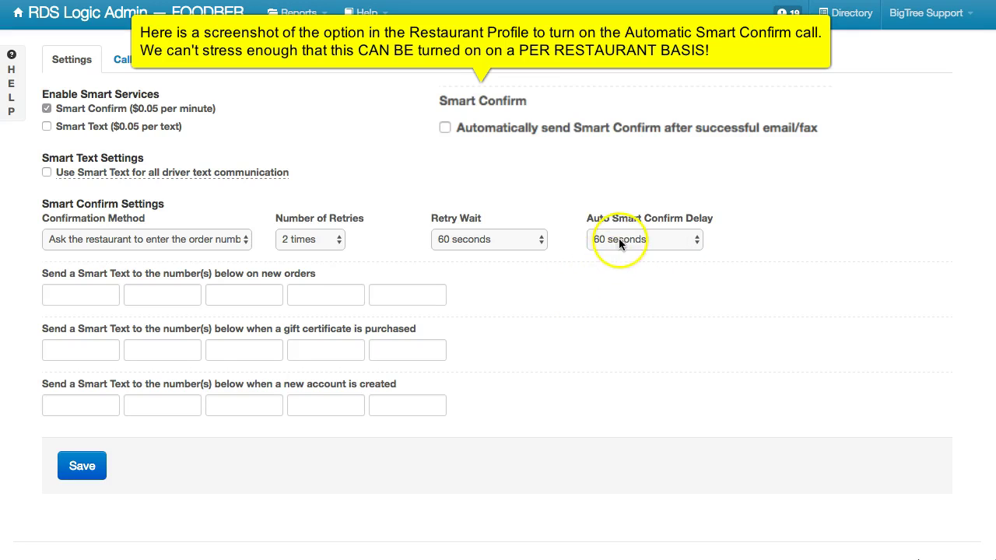
pyautogui.click(71, 473)
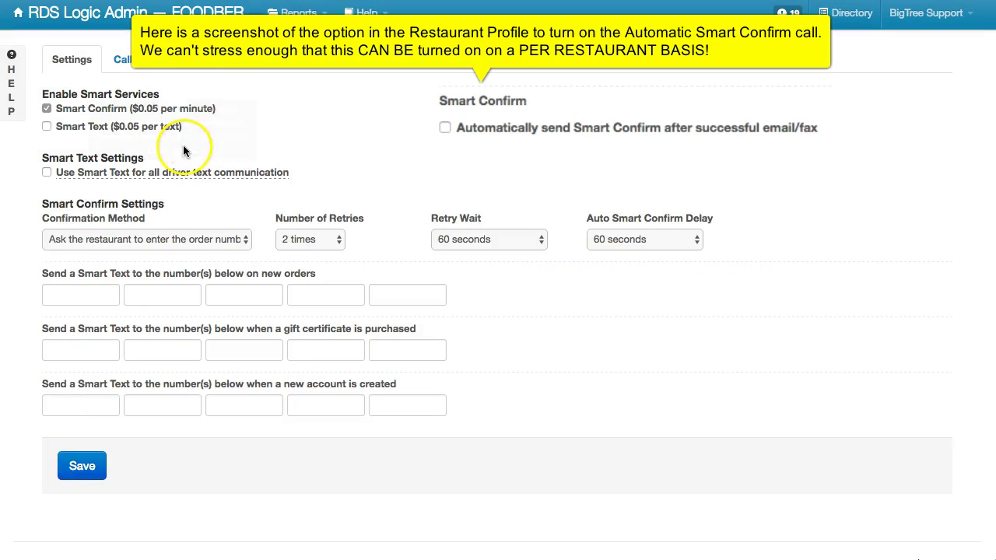
# From the dashboard's Restaurants page, select the location and open the Asuka restaurant profile
pyautogui.click(201, 19)
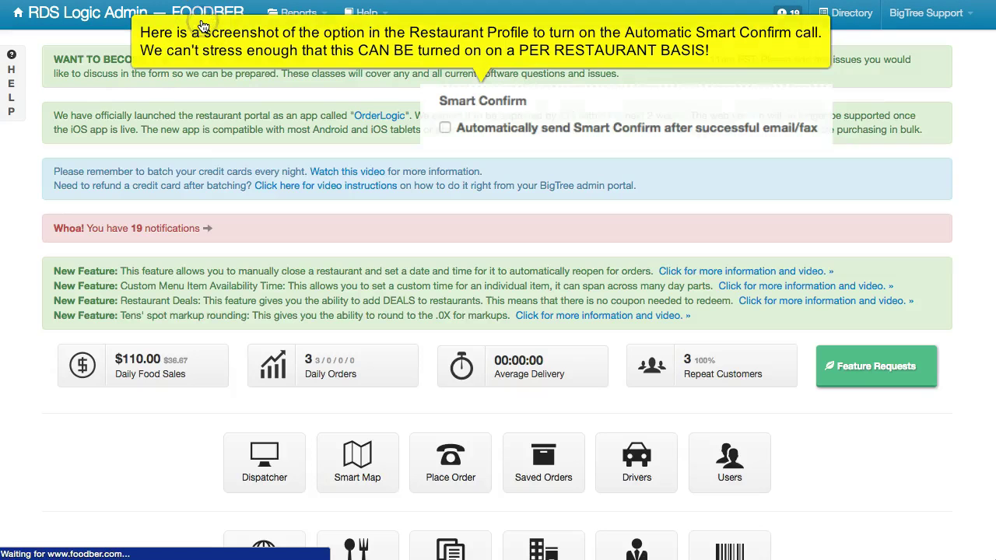
pyautogui.scroll(-3, 265, 249)
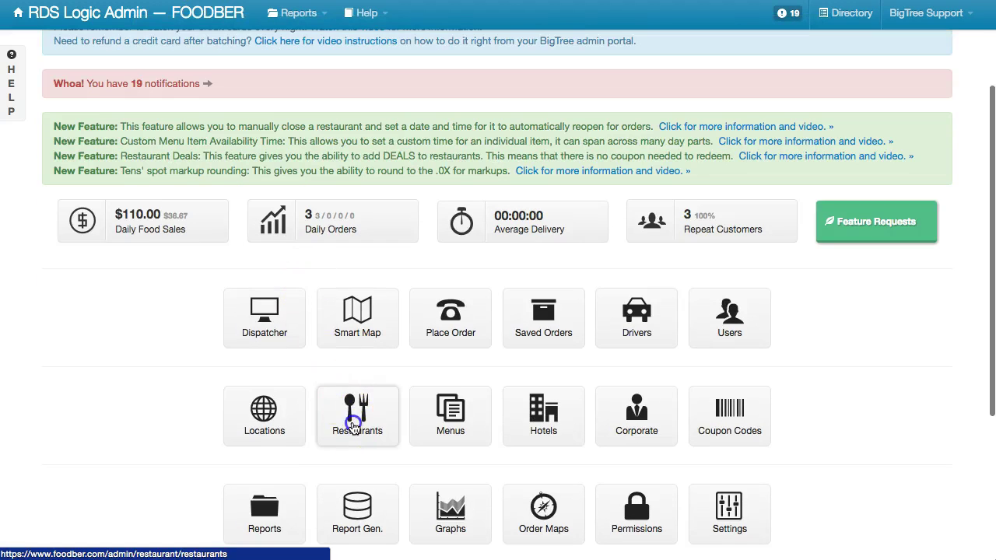
pyautogui.click(354, 427)
pyautogui.click(161, 84)
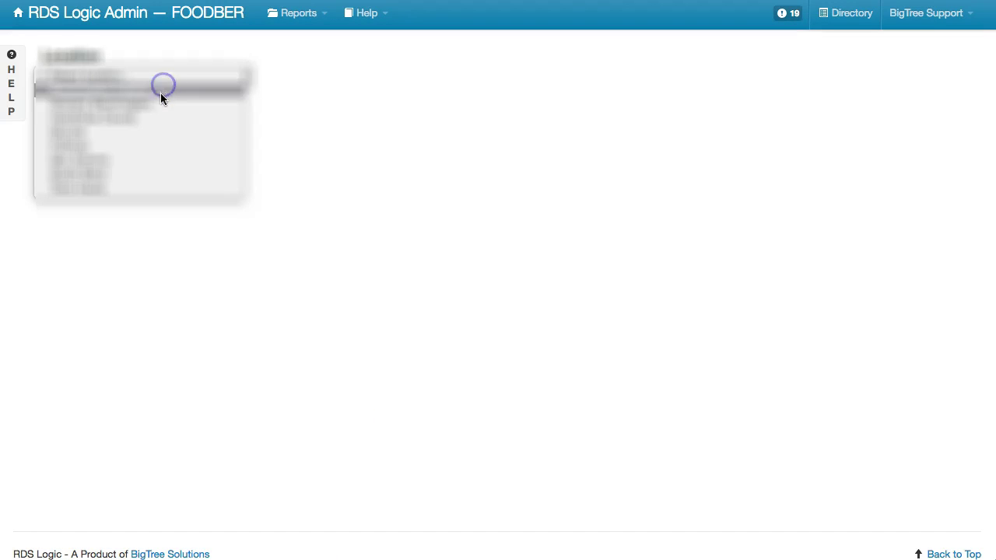
pyautogui.click(161, 95)
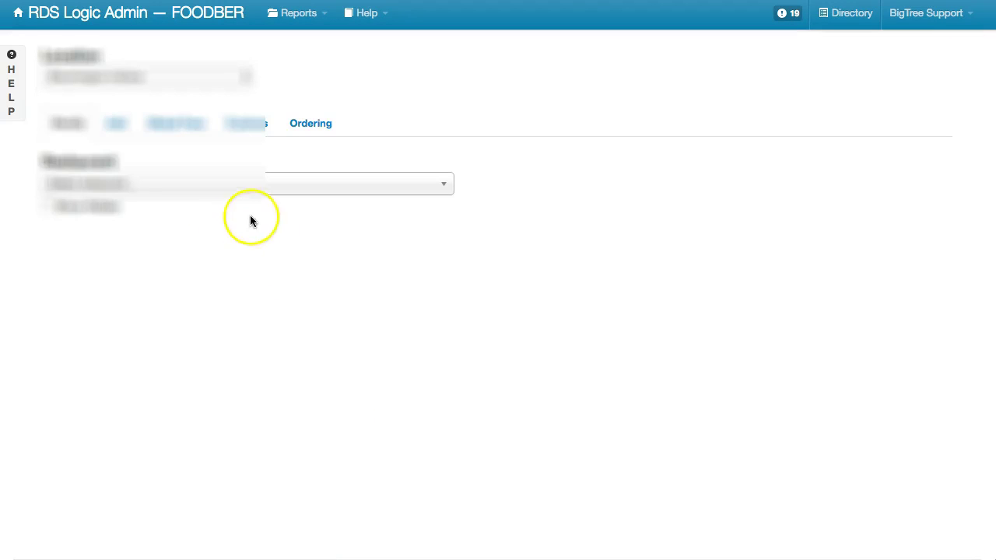
pyautogui.click(232, 185)
pyautogui.click(194, 345)
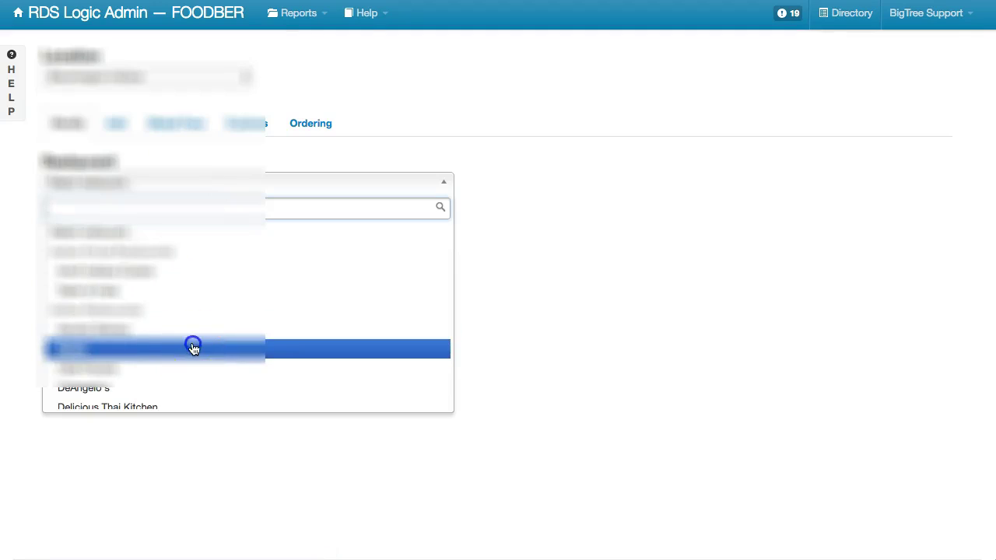
# Tick 'Automatically send Smart Confirm after successful email/fax' for Asuka
pyautogui.scroll(-5, 550, 359)
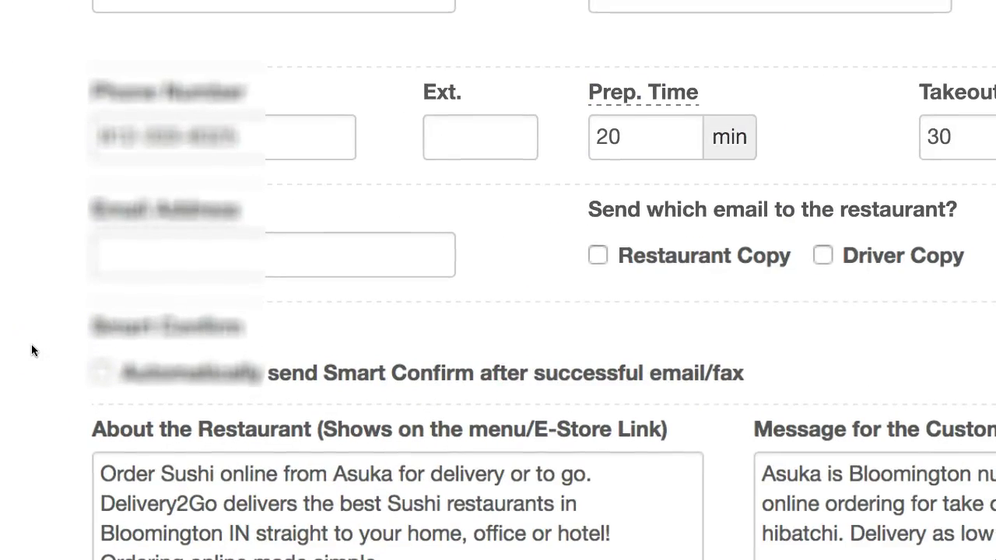
pyautogui.click(100, 374)
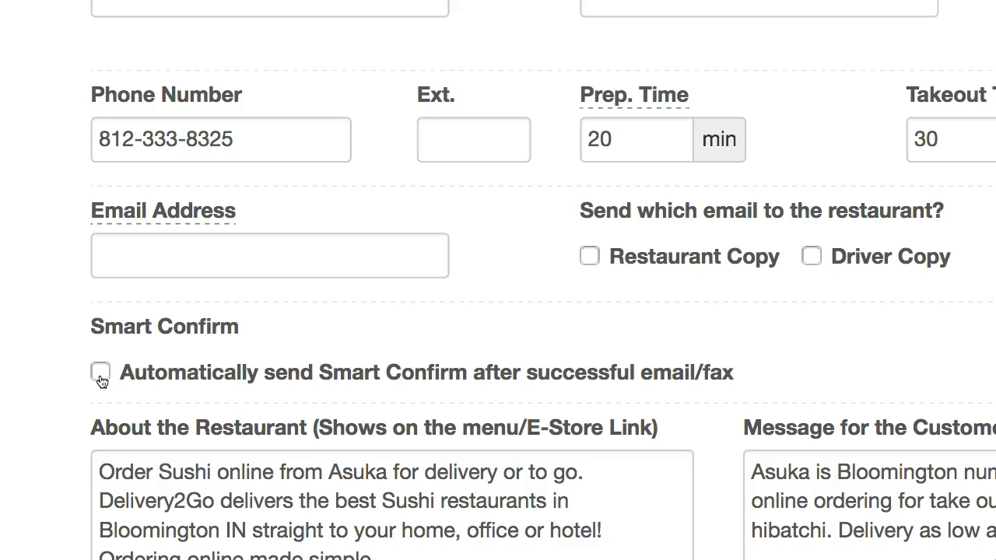
pyautogui.click(100, 375)
pyautogui.click(100, 375)
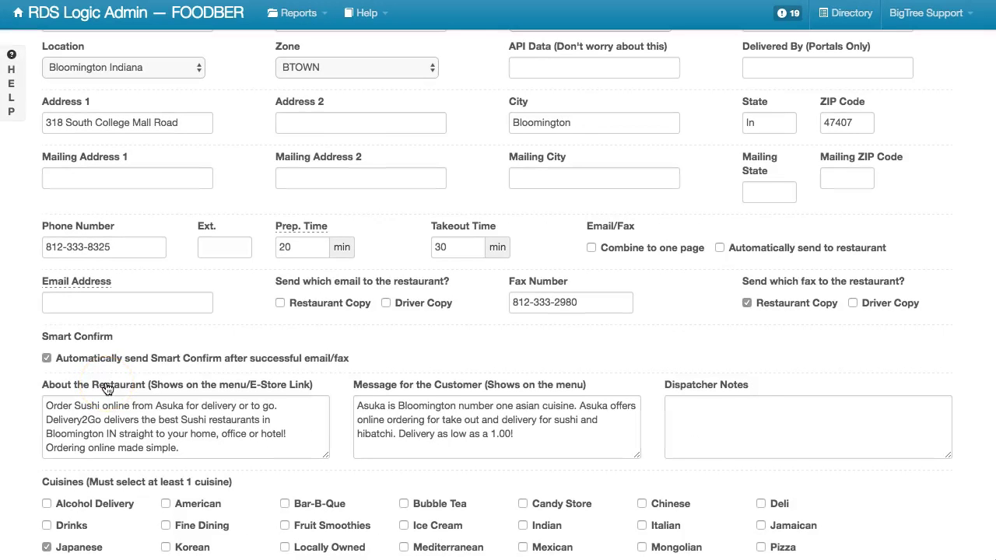
pyautogui.click(83, 366)
pyautogui.click(162, 339)
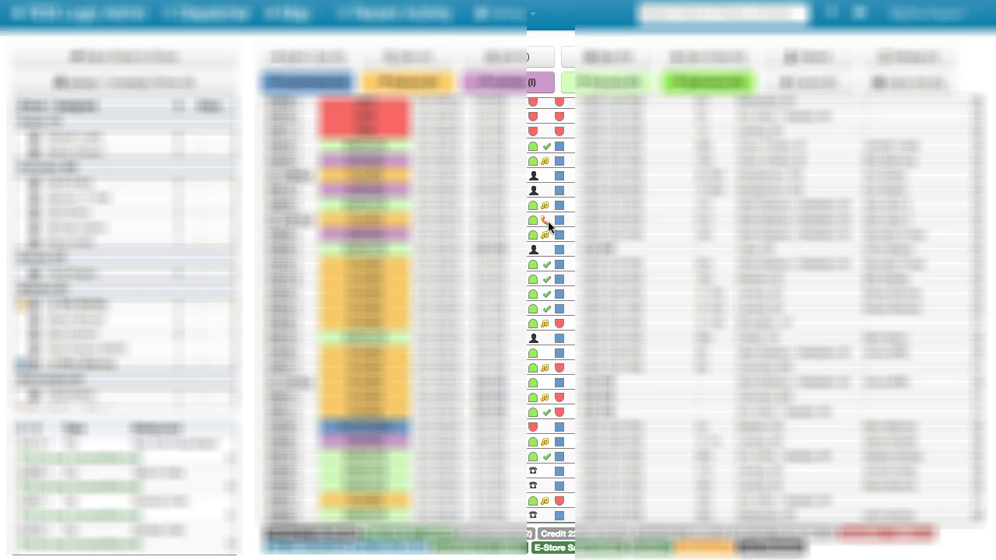
# Review the Smart Confirm status icons on the dispatch board's orders, including confirmed with and without name
pyautogui.click(549, 160)
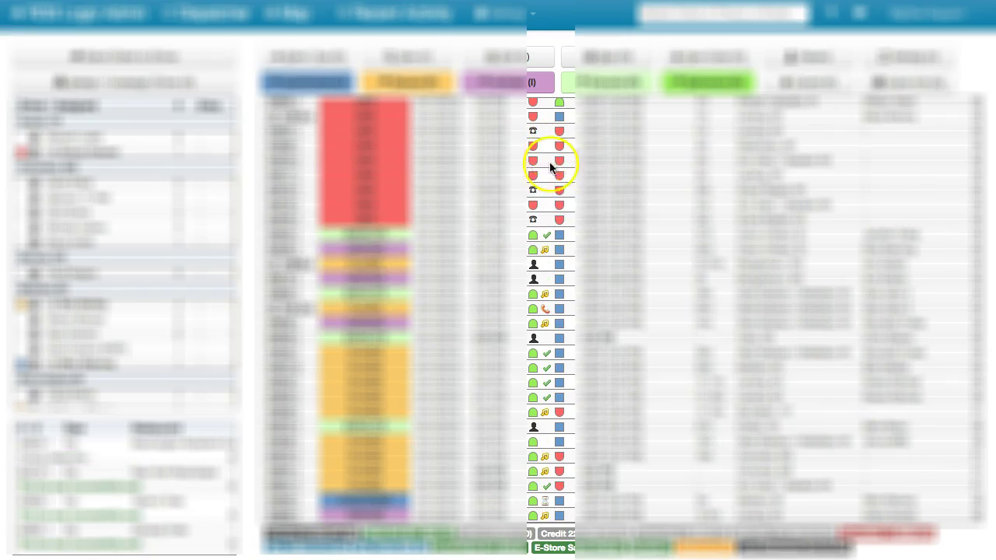
pyautogui.click(545, 294)
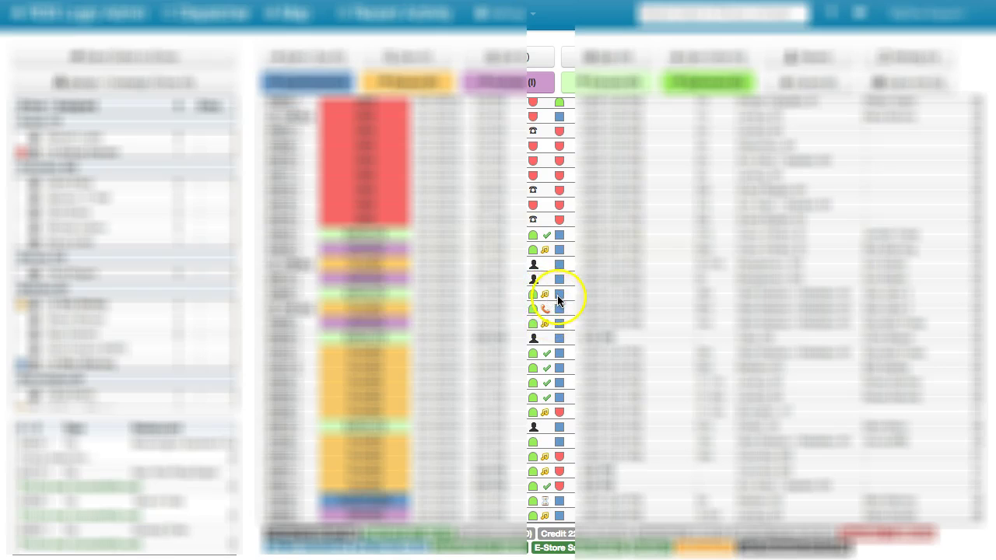
pyautogui.moveTo(547, 302)
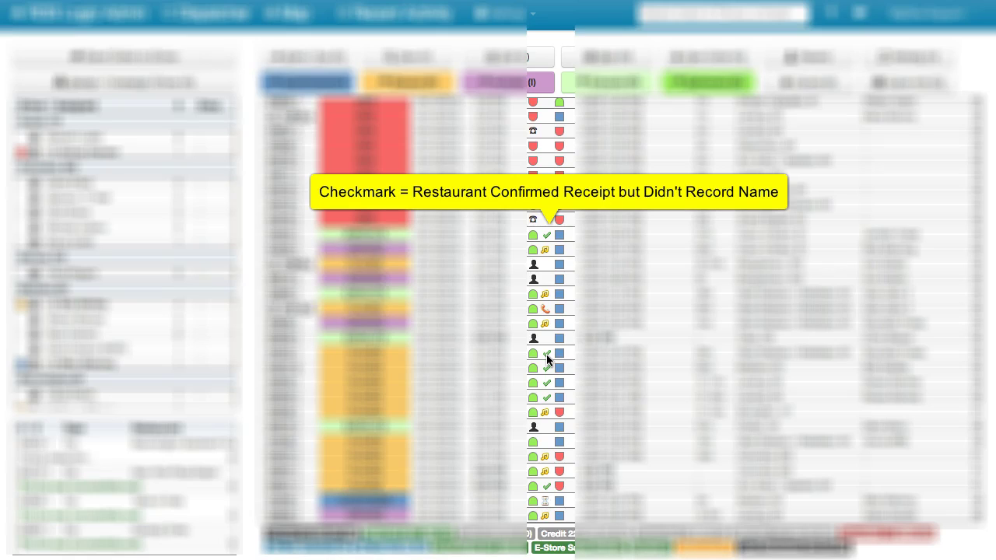
pyautogui.click(549, 355)
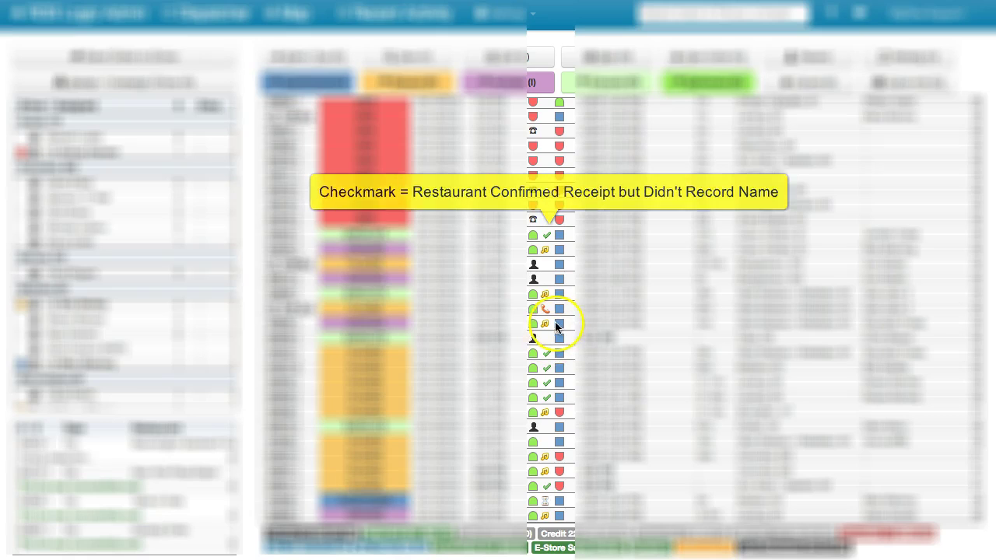
pyautogui.click(548, 322)
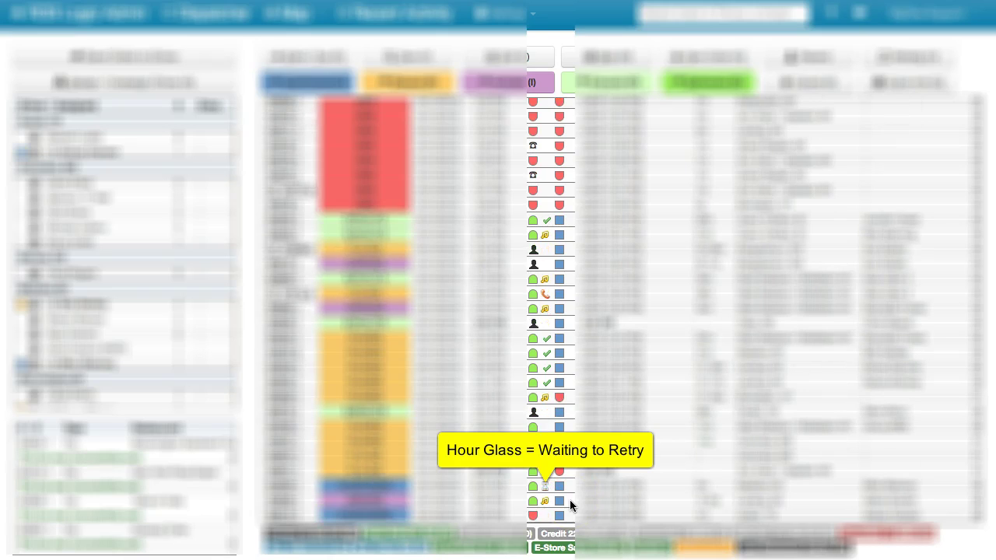
pyautogui.scroll(-7, 569, 499)
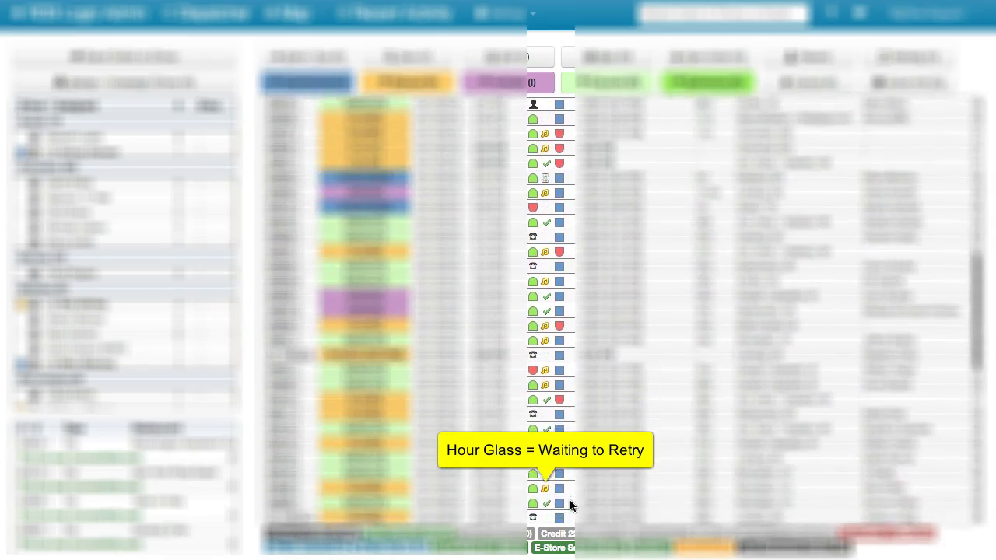
pyautogui.scroll(-5, 569, 502)
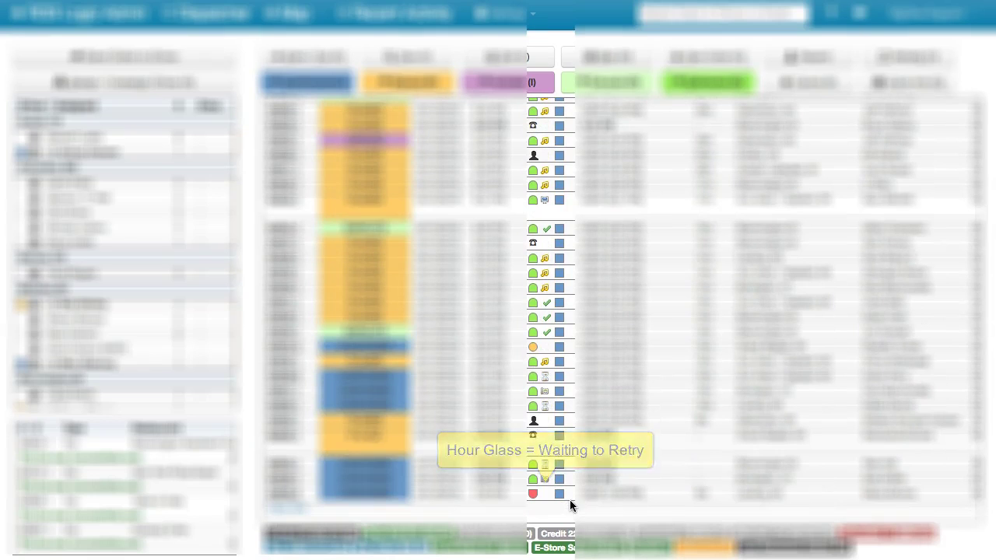